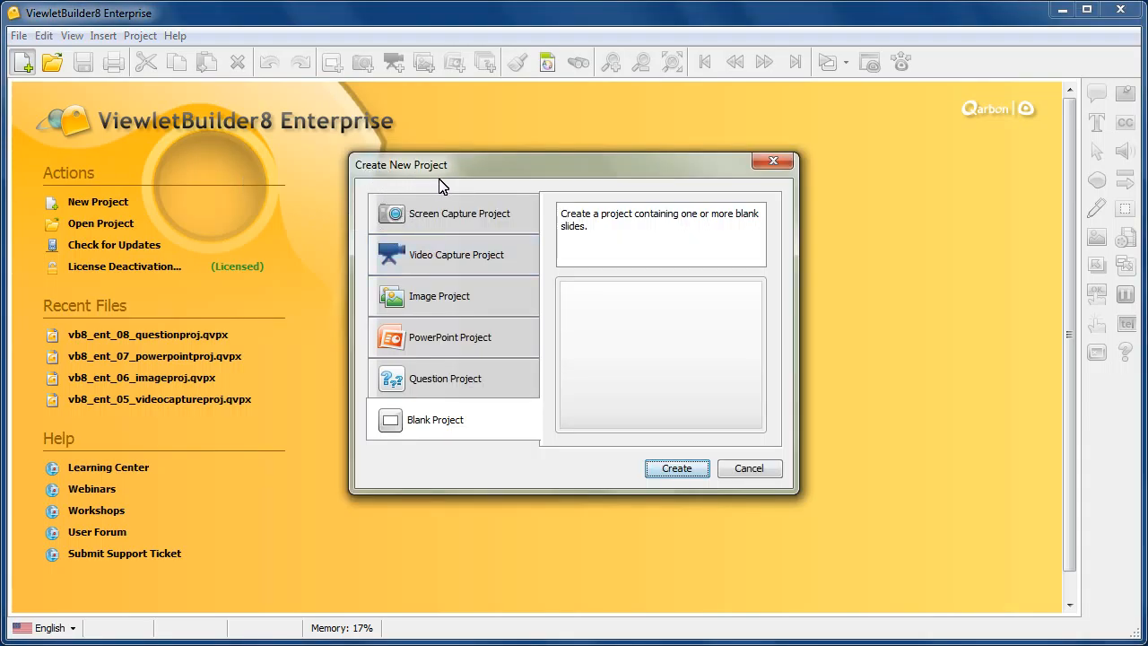
Start a new Question Project and keep the slide preview shown in its setup dialog.
left_click(499, 381)
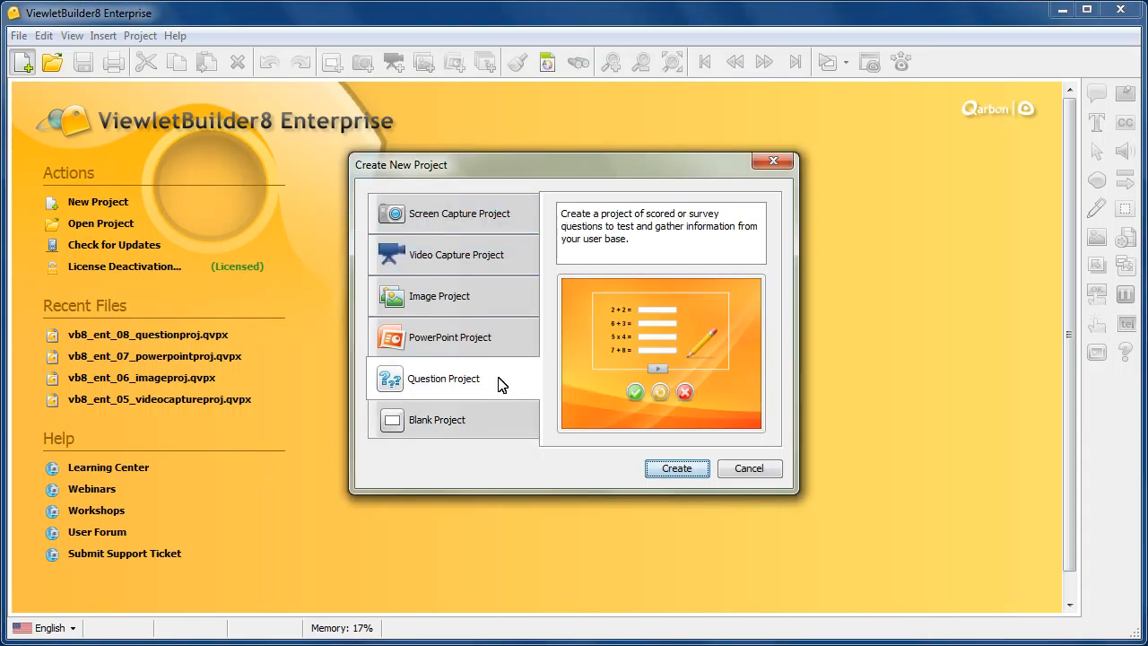
left_click(700, 474)
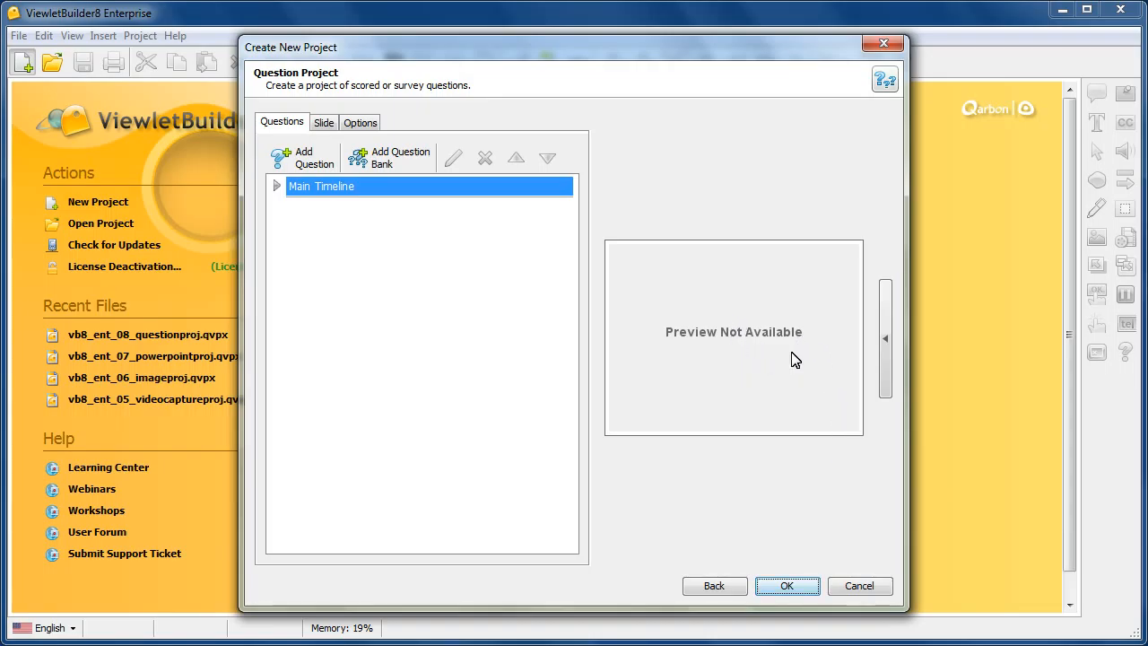
left_click(887, 345)
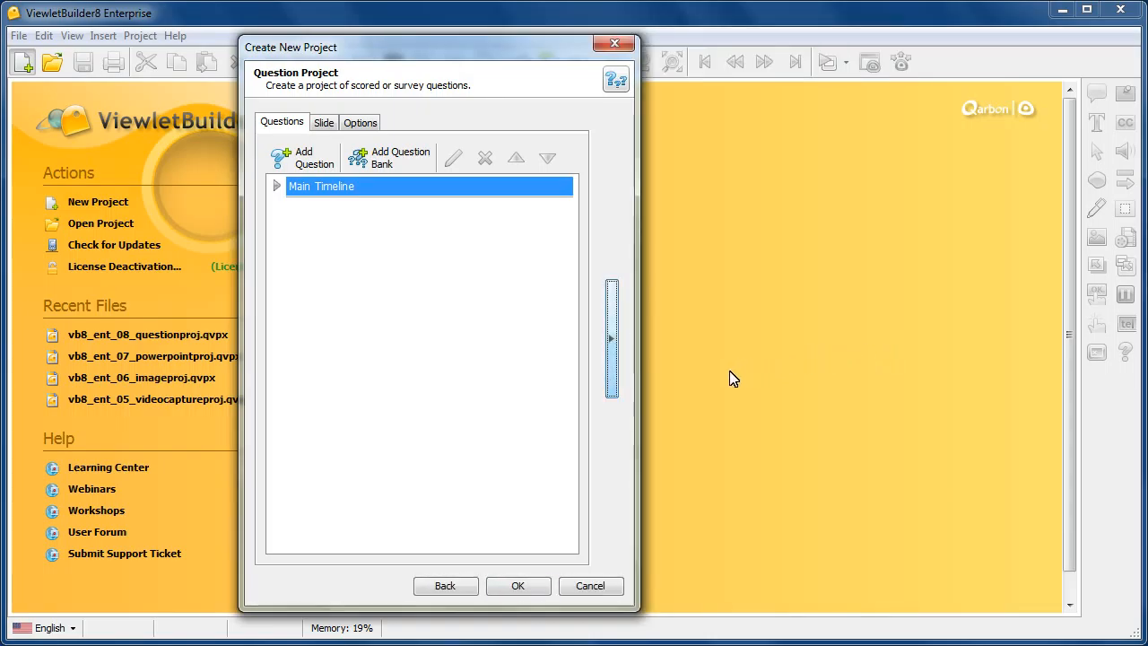
left_click(614, 359)
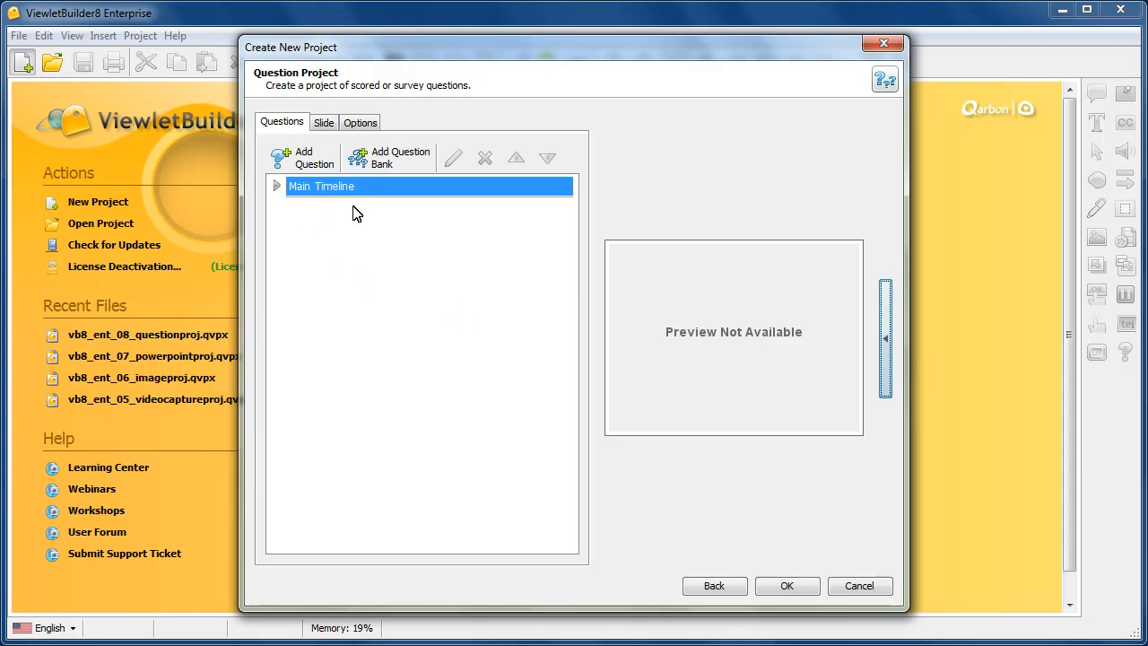
Begin a Multiple Choice - Fill in the Blanks question on the Main Timeline with the text "Please provide the following:".
left_click(303, 160)
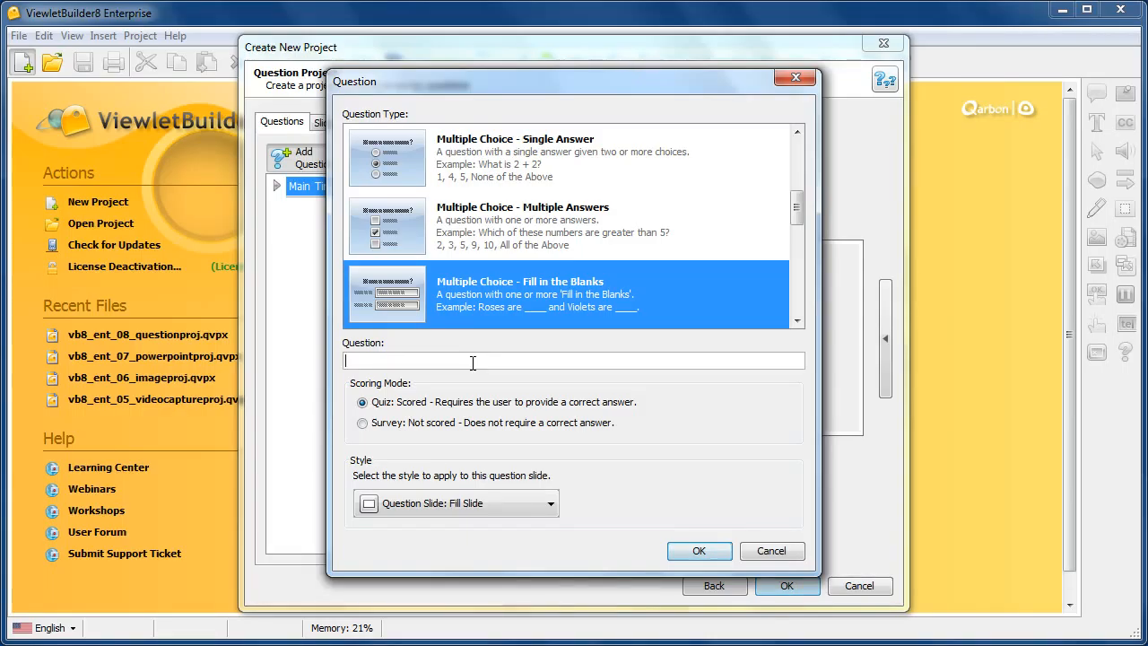
type("Please p")
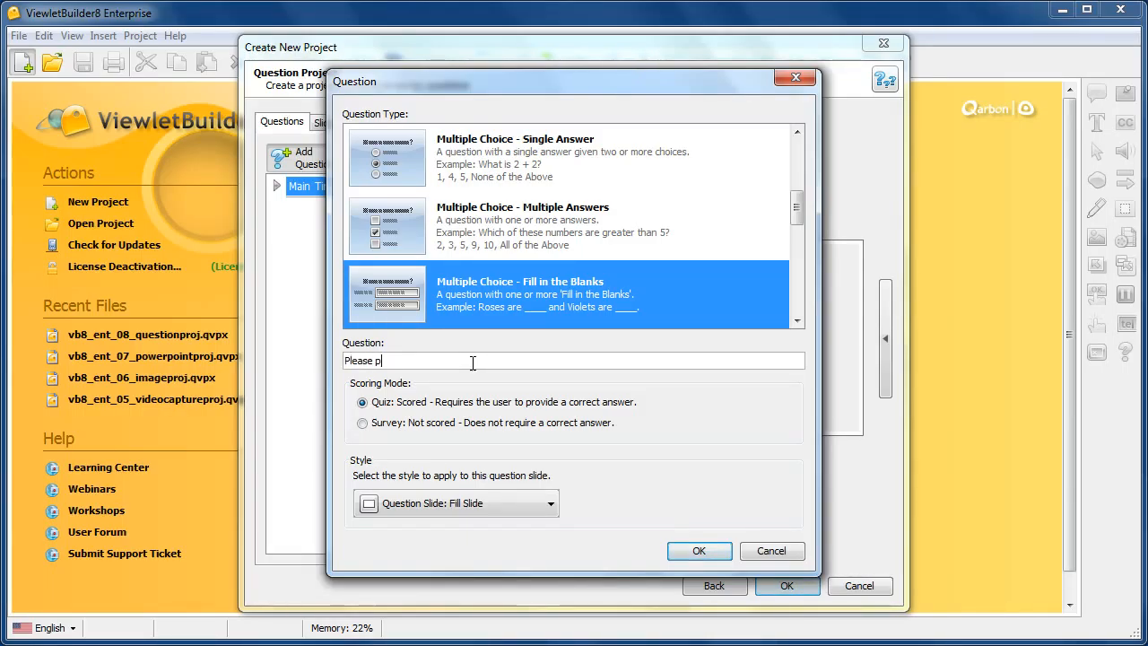
type("rovide the following:")
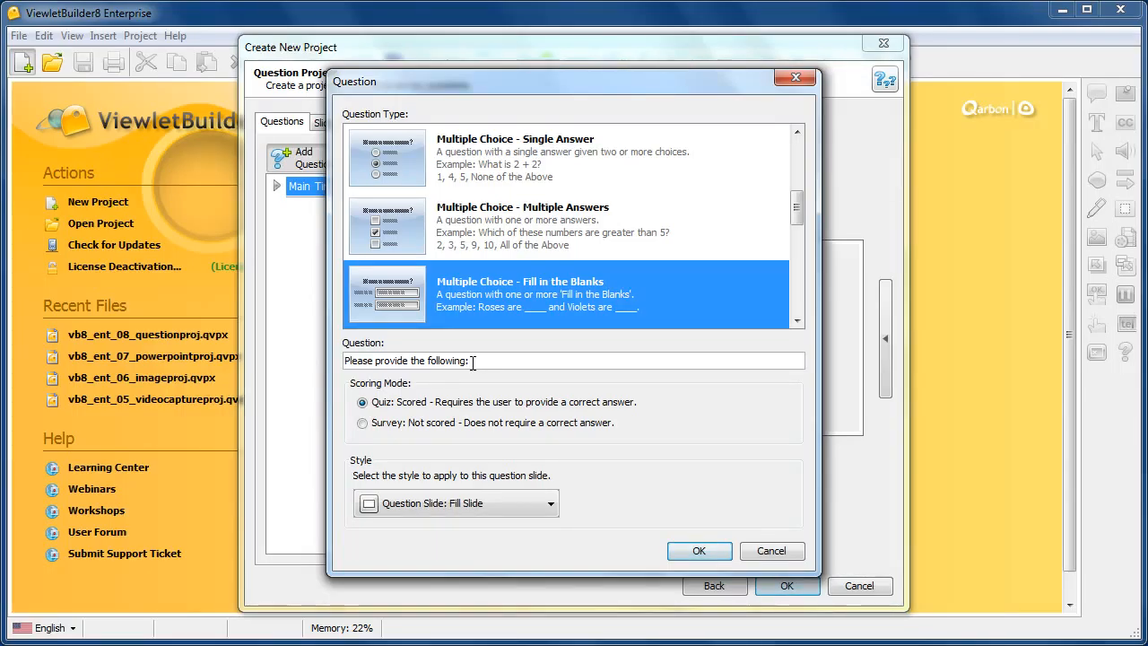
Set the question's scoring mode to Survey with the Question Slide: Fill Slide style, and add it to the project.
left_click(377, 432)
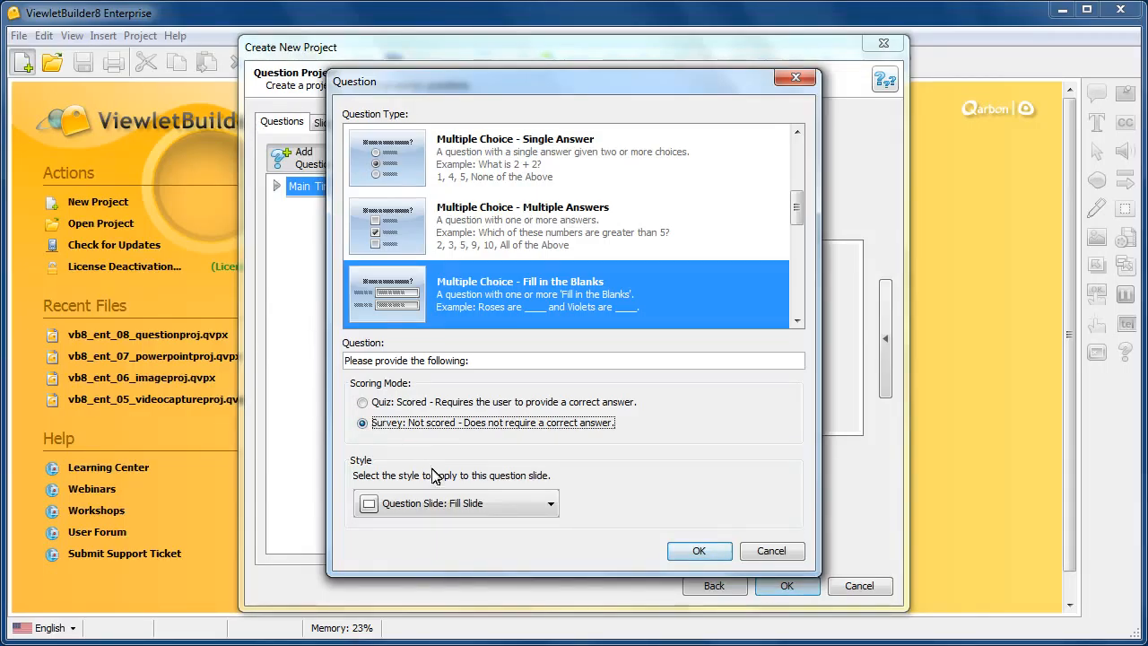
left_click(550, 506)
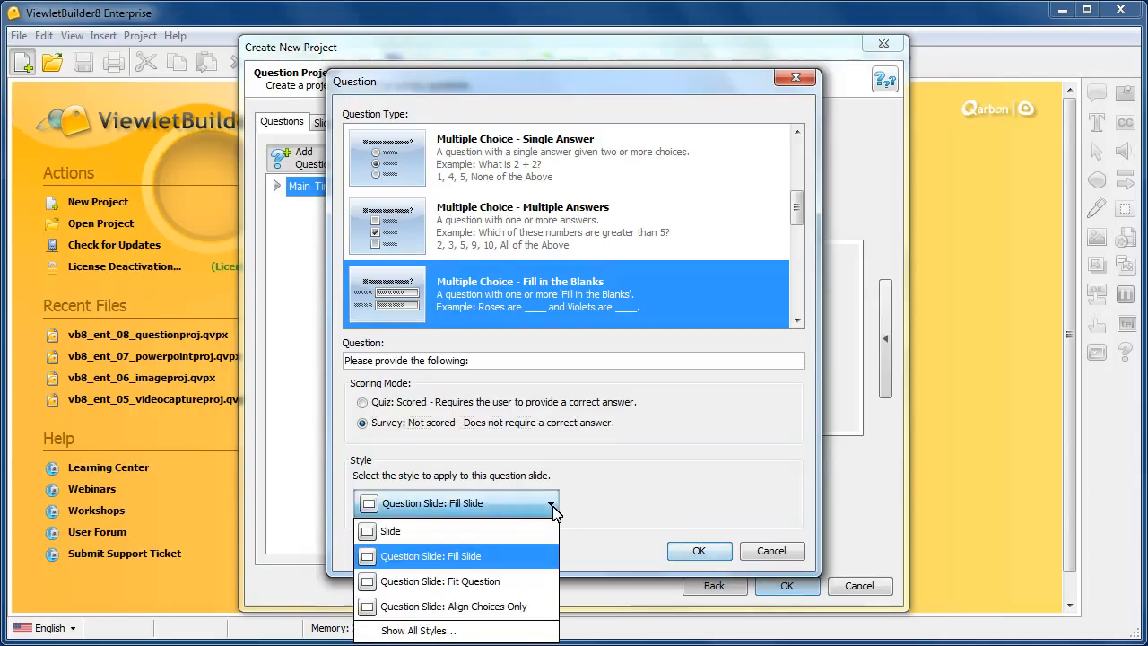
left_click(495, 562)
left_click(714, 556)
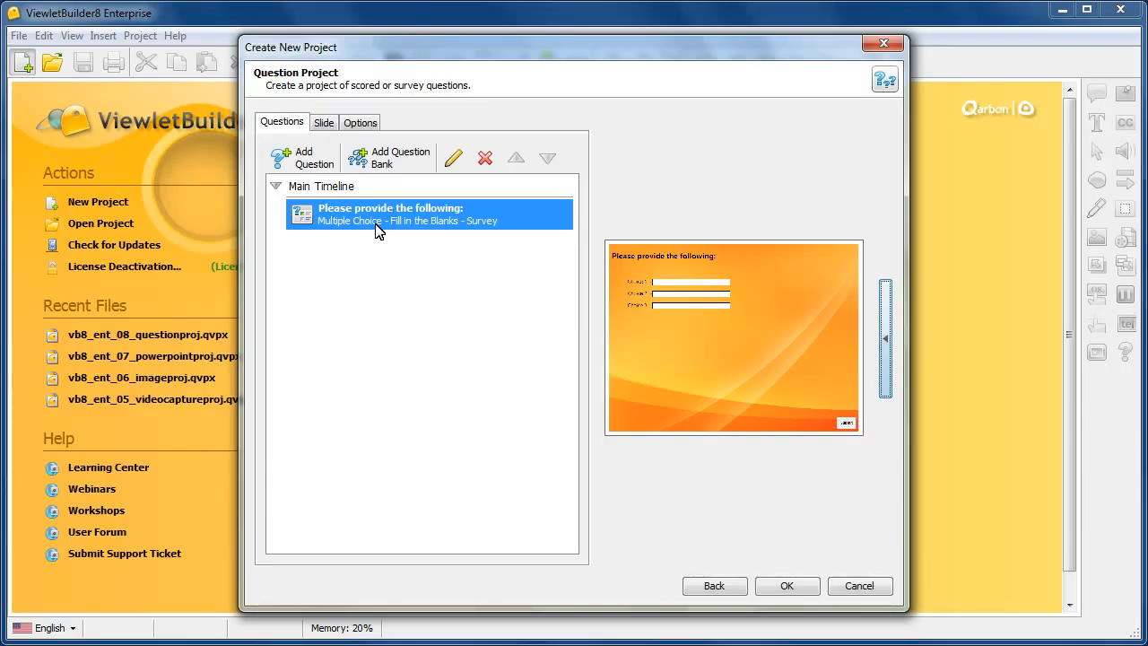
Add two question banks: Bank 00 with quiz scoring and Bank 01 with survey scoring.
left_click(388, 161)
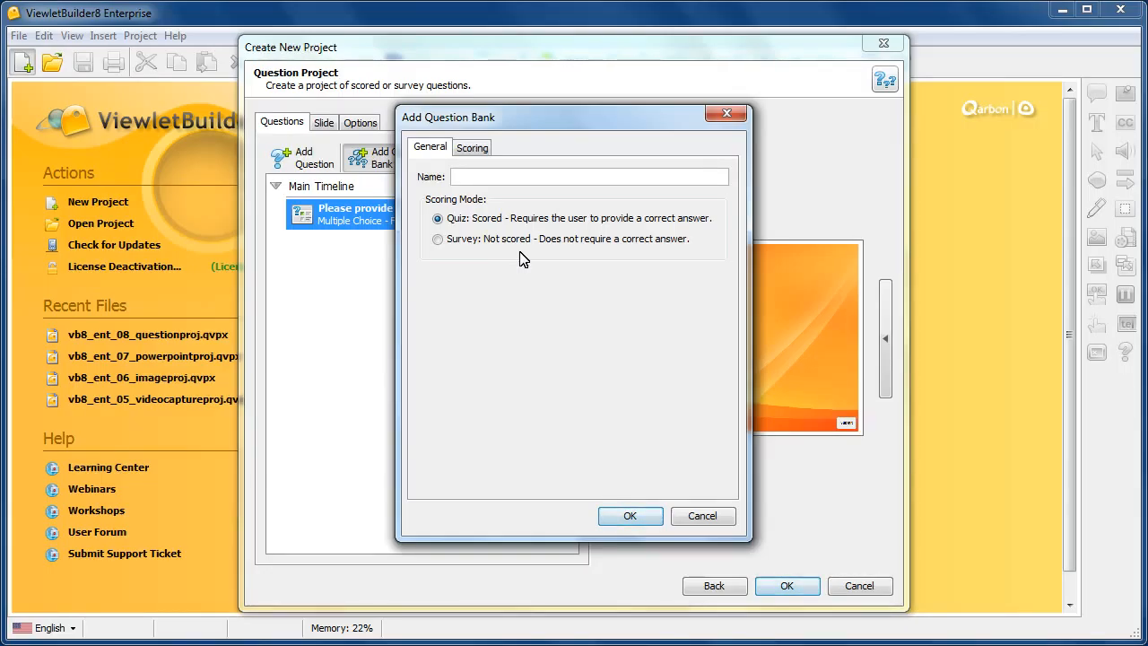
type("Bank 00")
key("Return")
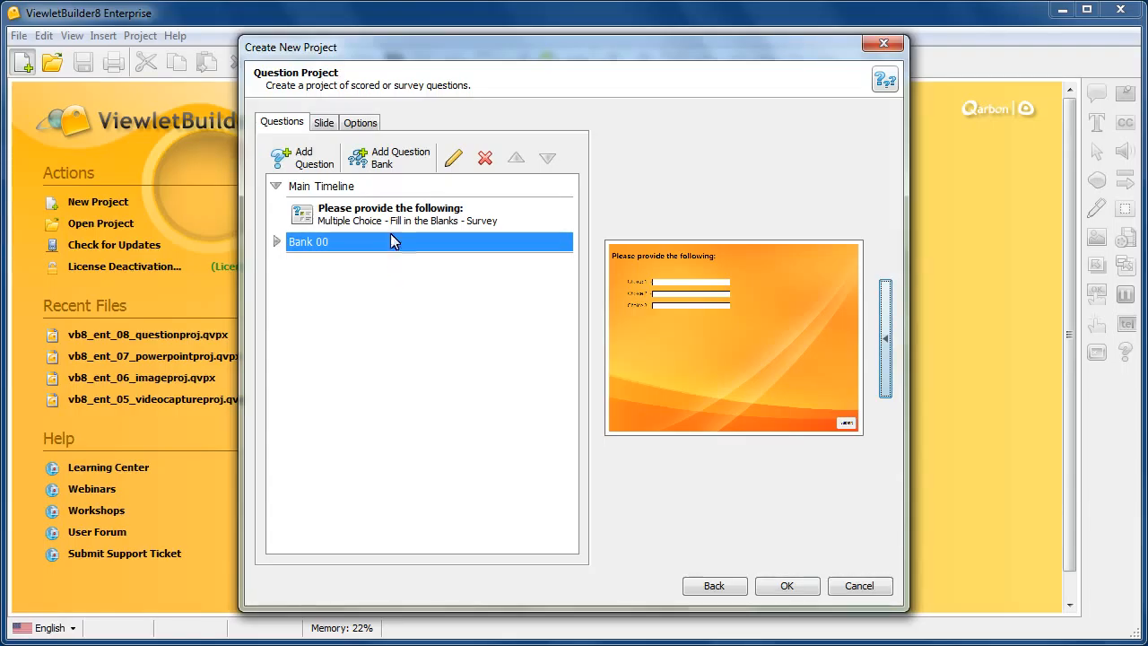
left_click(399, 161)
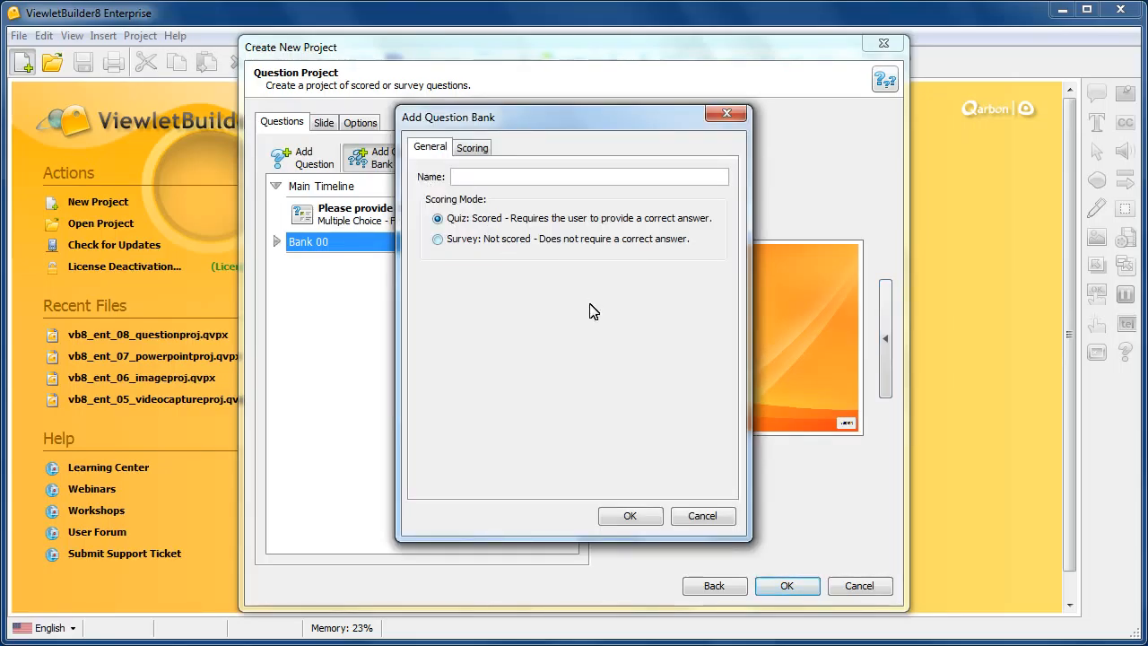
type("Bank 01")
left_click(629, 516)
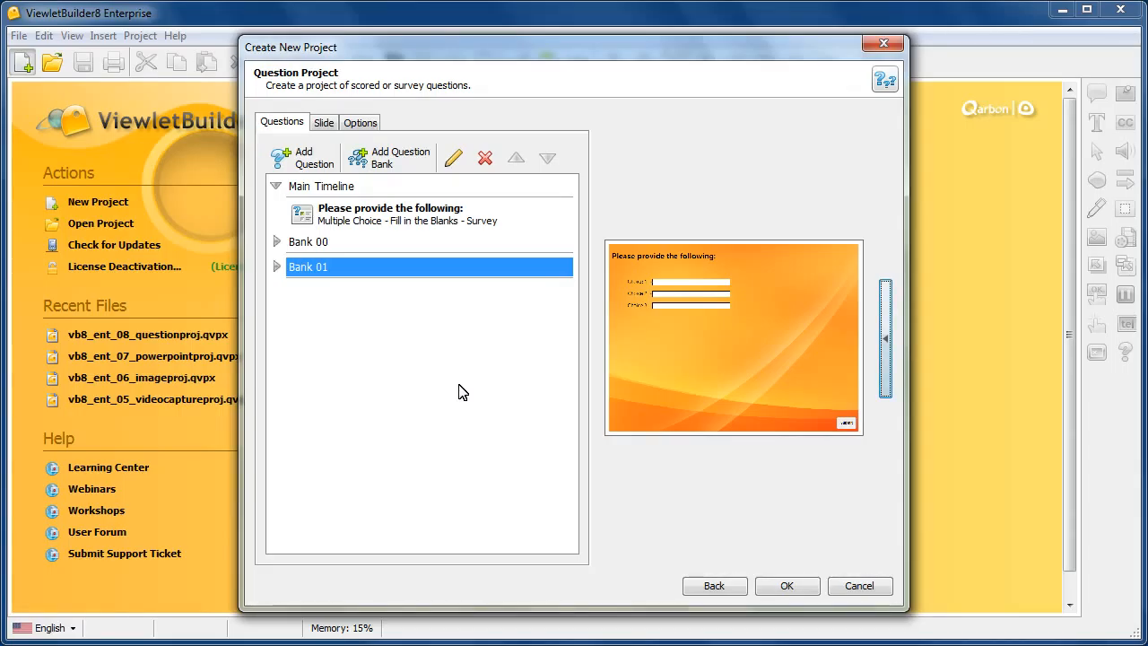
Add a Drag and Drop question with the text "Drag your answer..." to Bank 00.
left_click(345, 244)
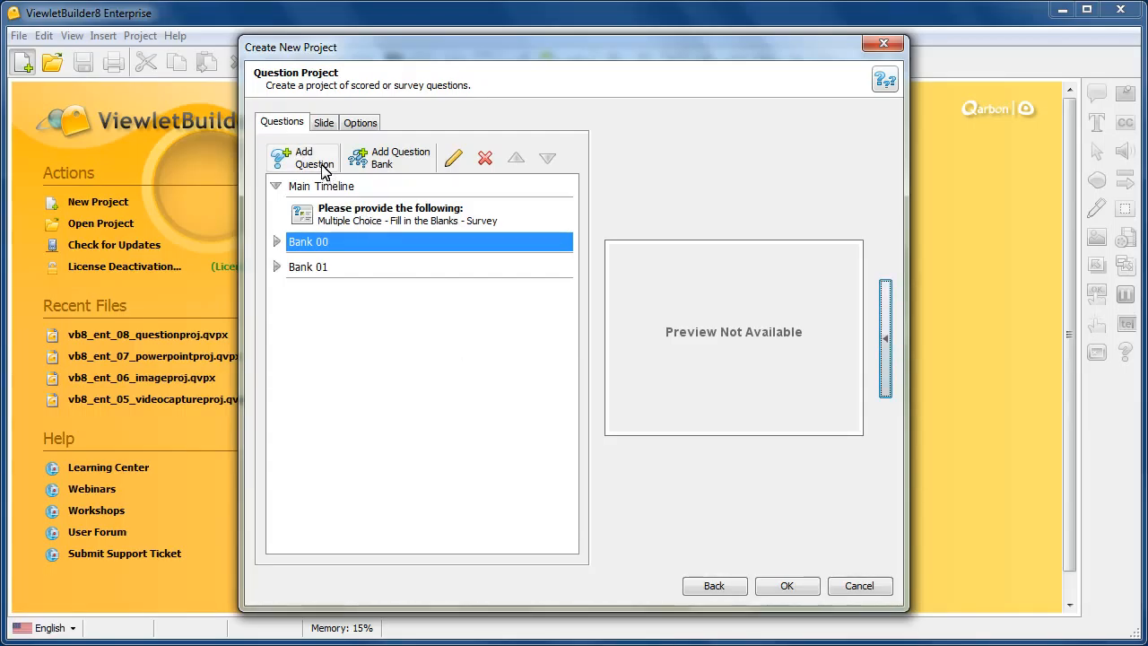
left_click(309, 159)
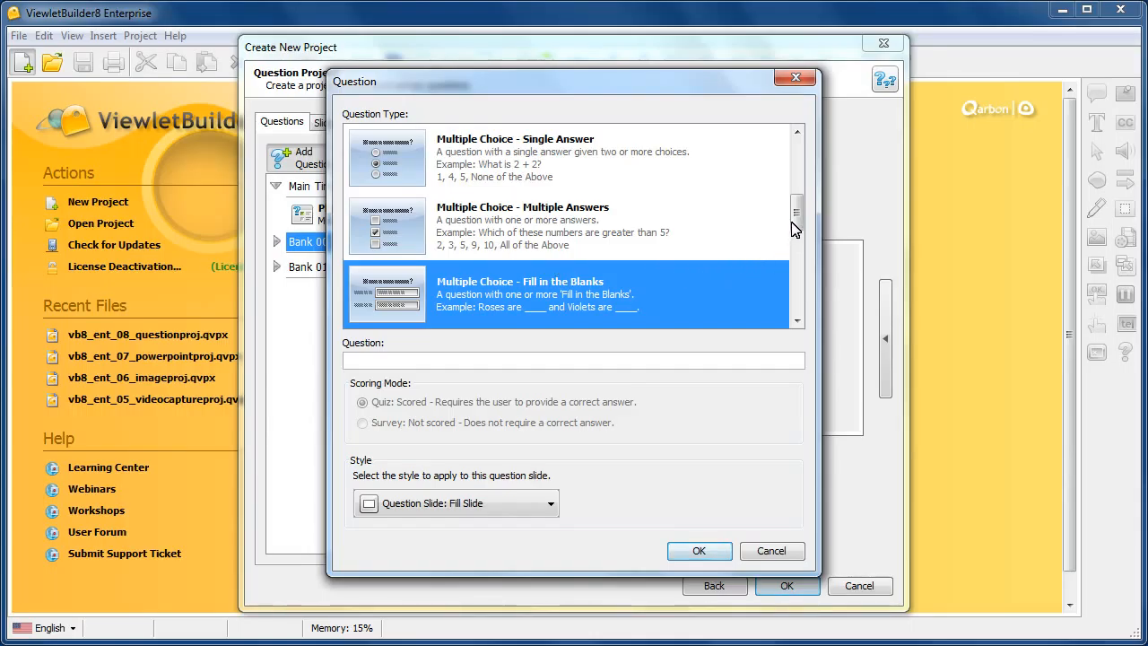
left_click(799, 269)
left_click(802, 310)
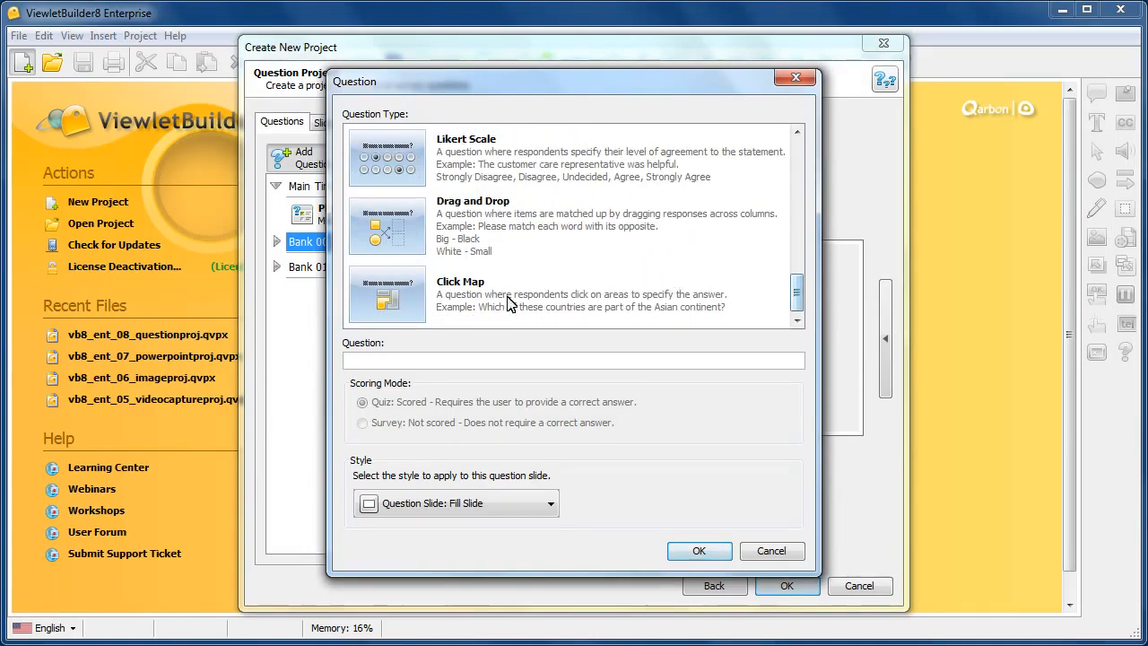
left_click(507, 231)
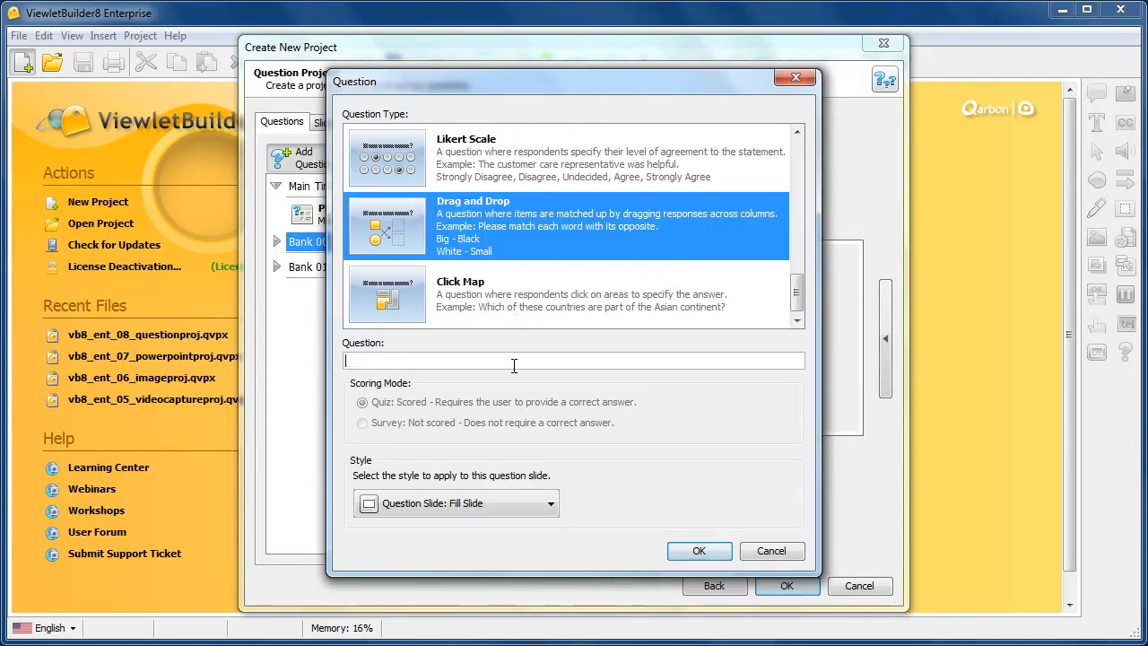
left_click(514, 363)
type("Drag your answer")
key("BackSpace")
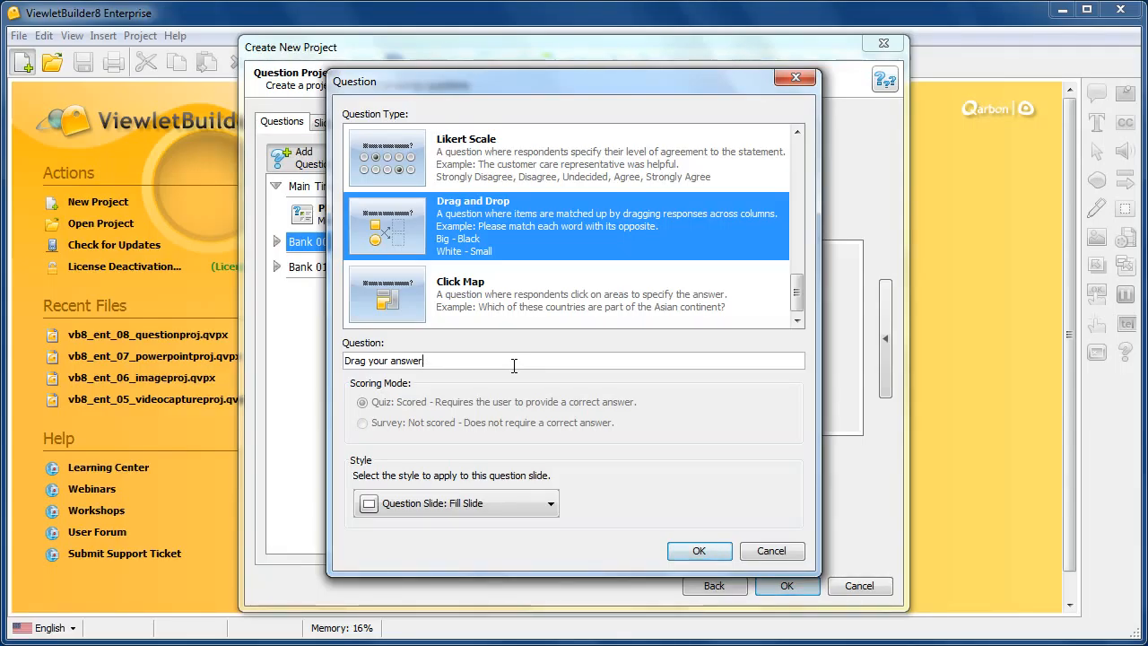
type("...")
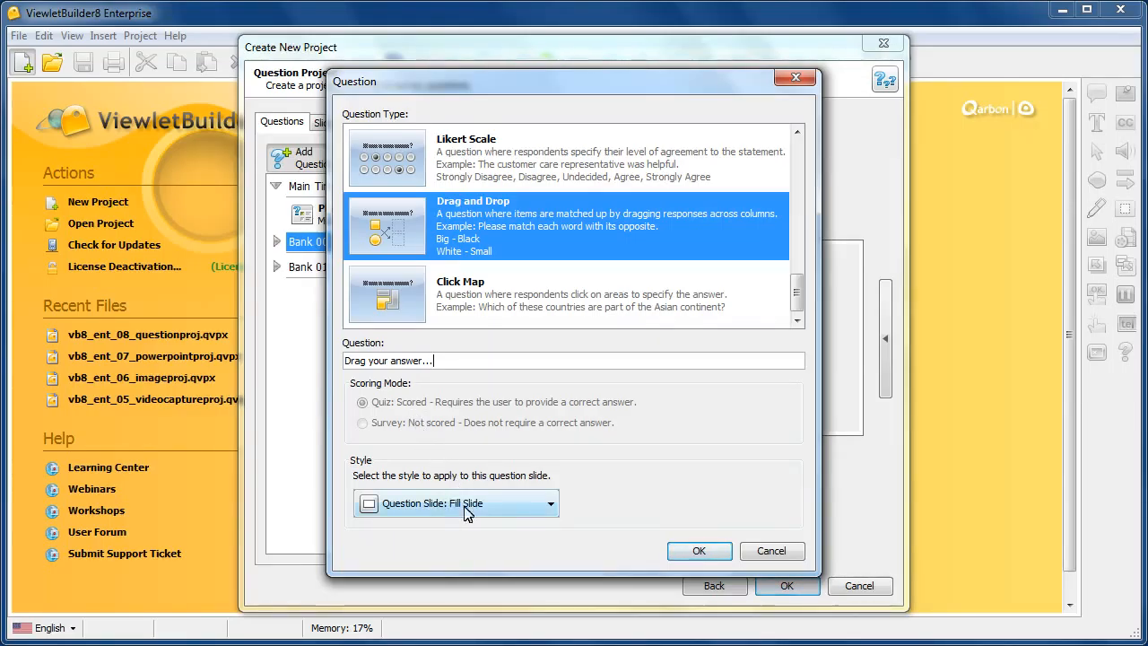
left_click(696, 549)
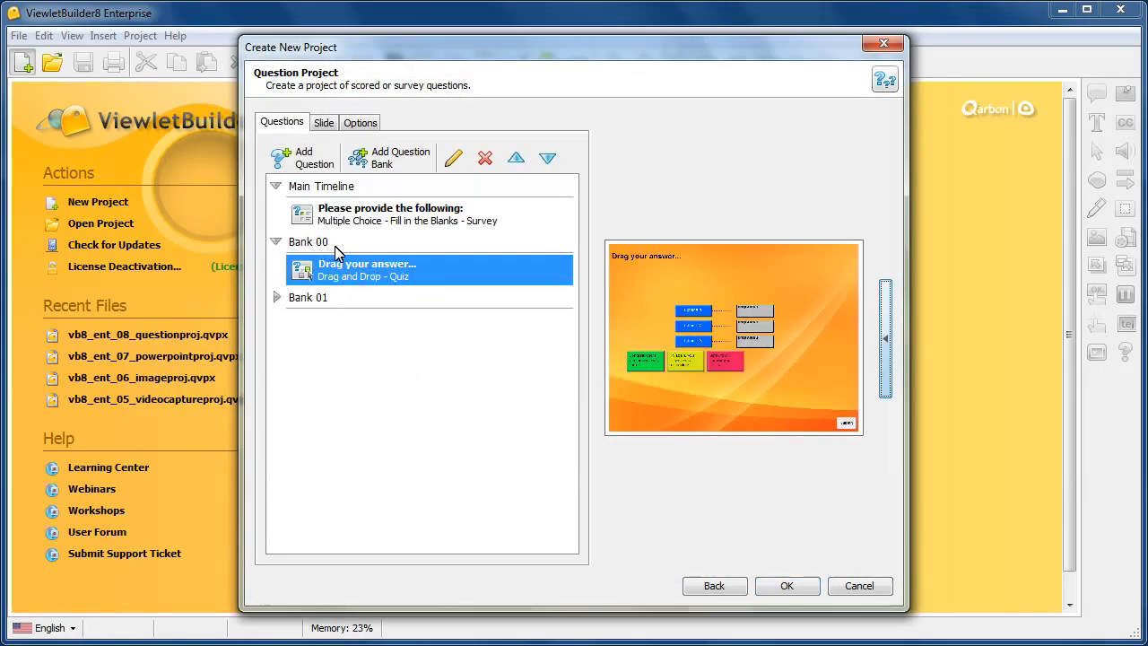
Add a Click Map question with the text "Click on the correct response." to Bank 00.
left_click(303, 158)
scroll(466, 269, "down", 10)
left_click(467, 294)
left_click(460, 364)
type("Click on the ")
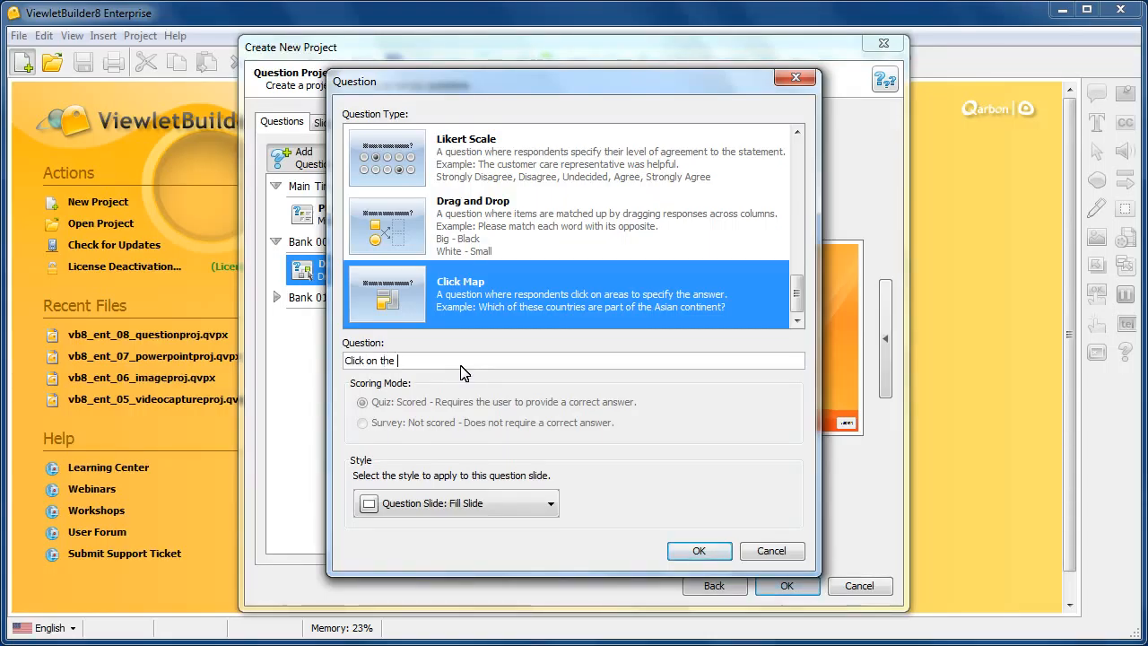
type("correct respons")
key("BackSpace")
key("BackSpace")
key("BackSpace")
type("ponse.")
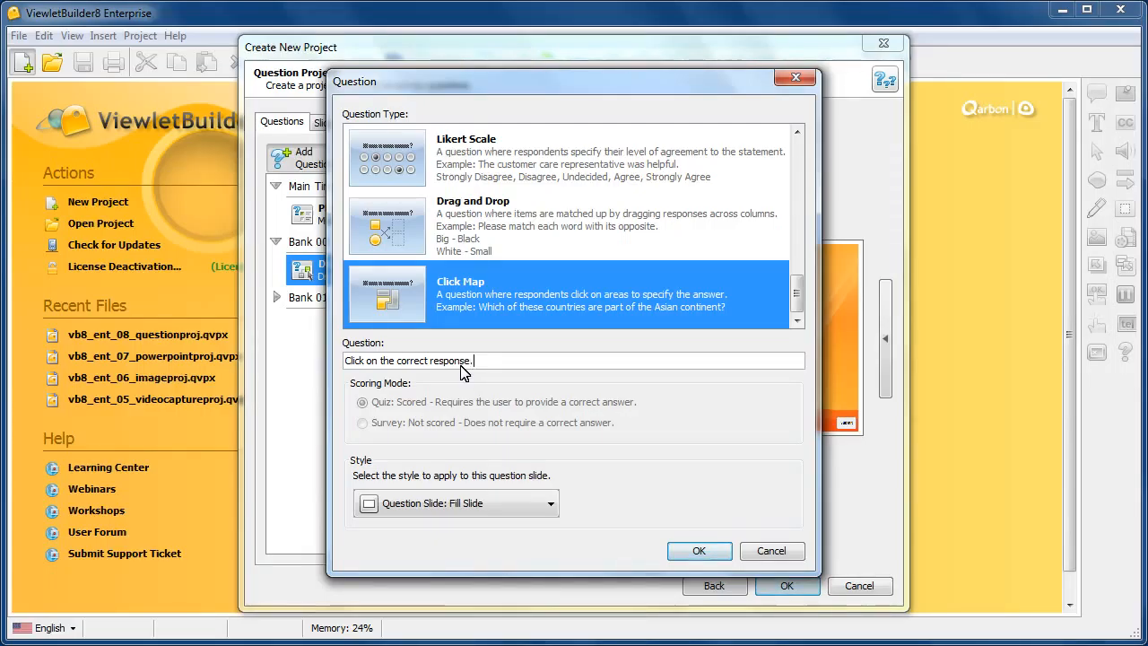
left_click(699, 550)
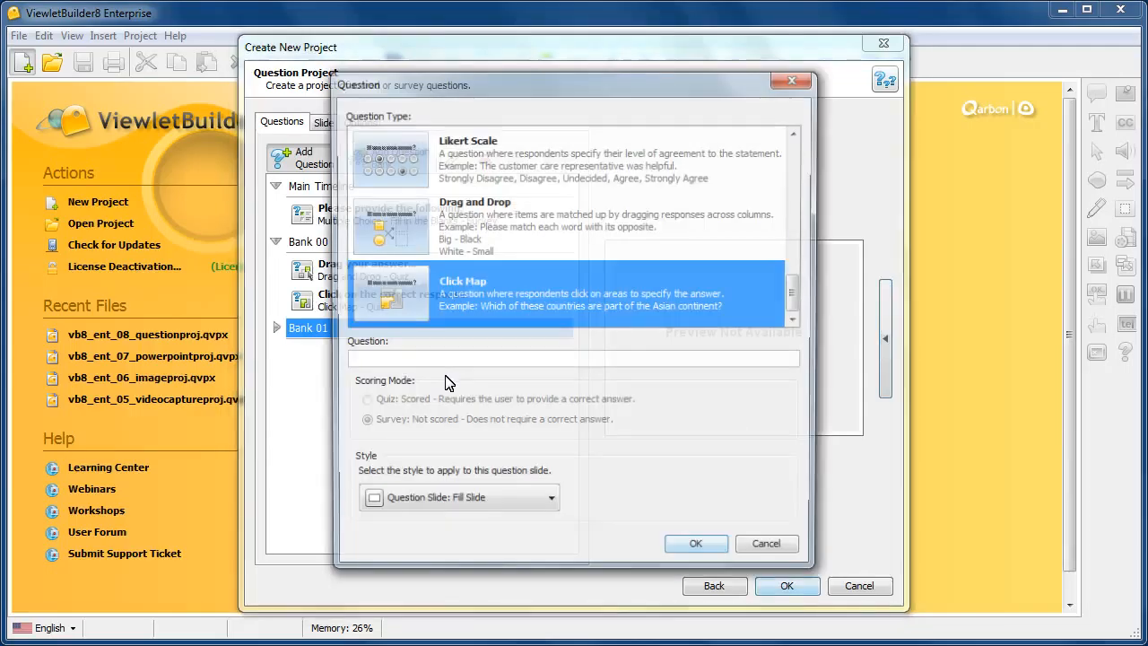
Add a Likert Scale question with the text "Rate your experience." to Bank 01.
left_click(520, 172)
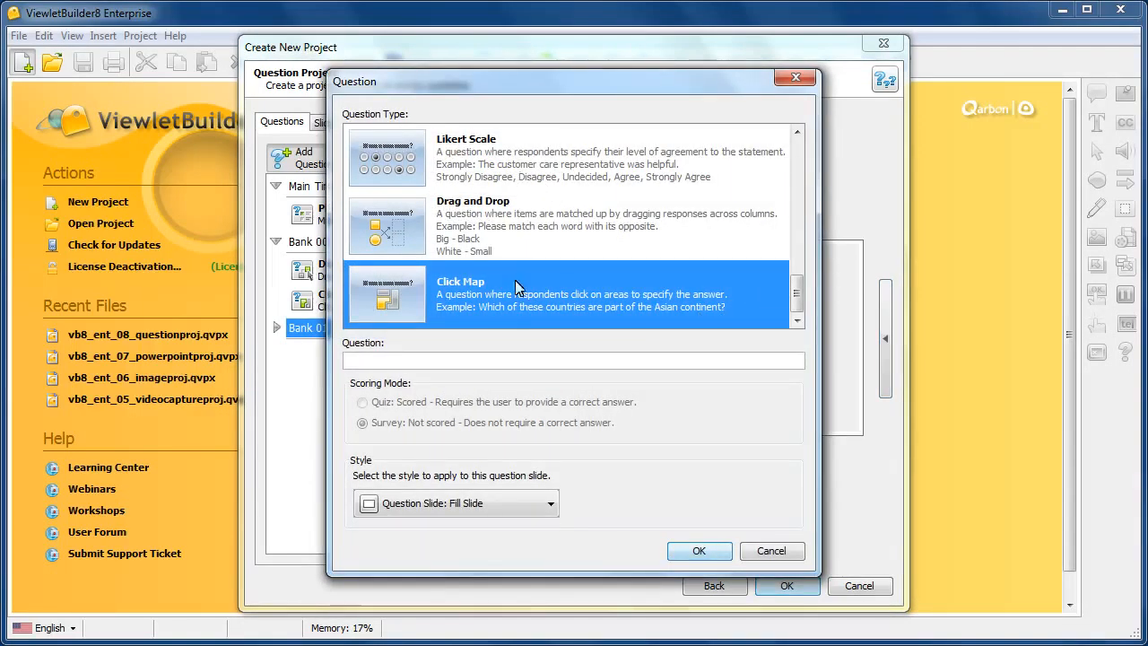
left_click(515, 356)
type("Rate your experience.")
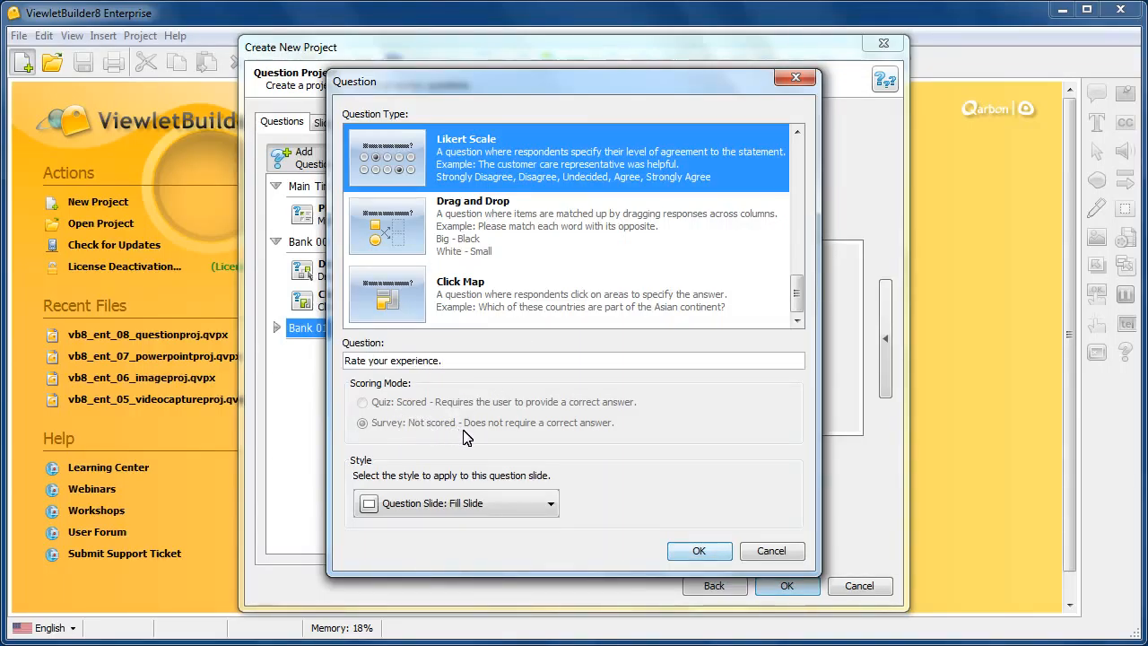
left_click(703, 556)
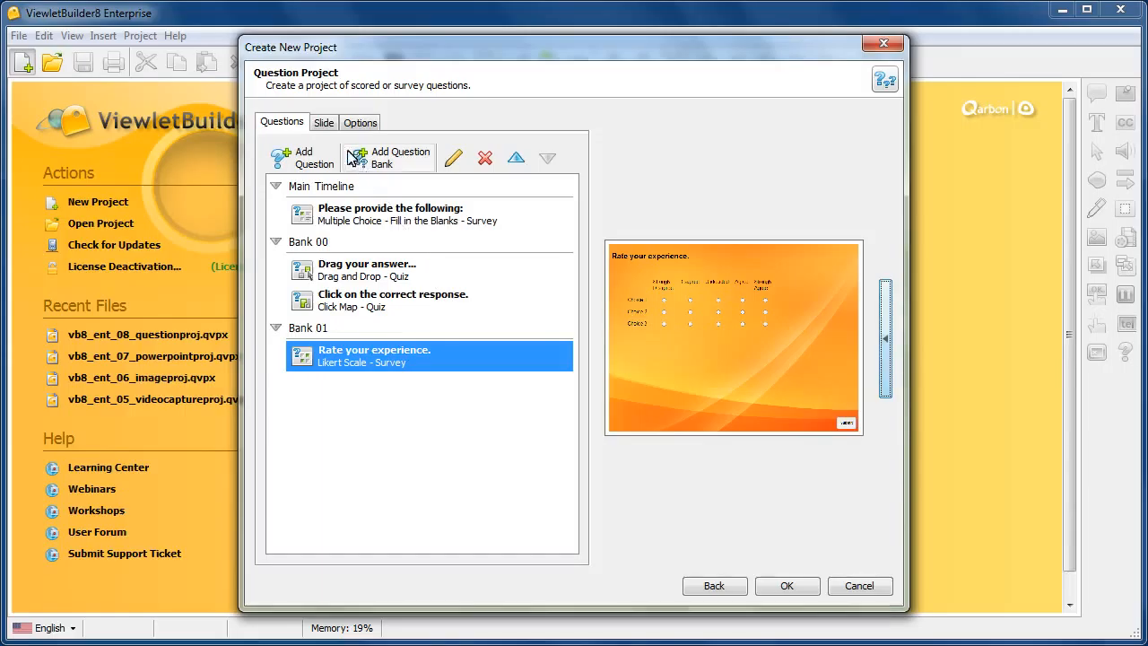
Set the slide size to the standard window size SVGA (Recommended): 800 x 600.
left_click(324, 123)
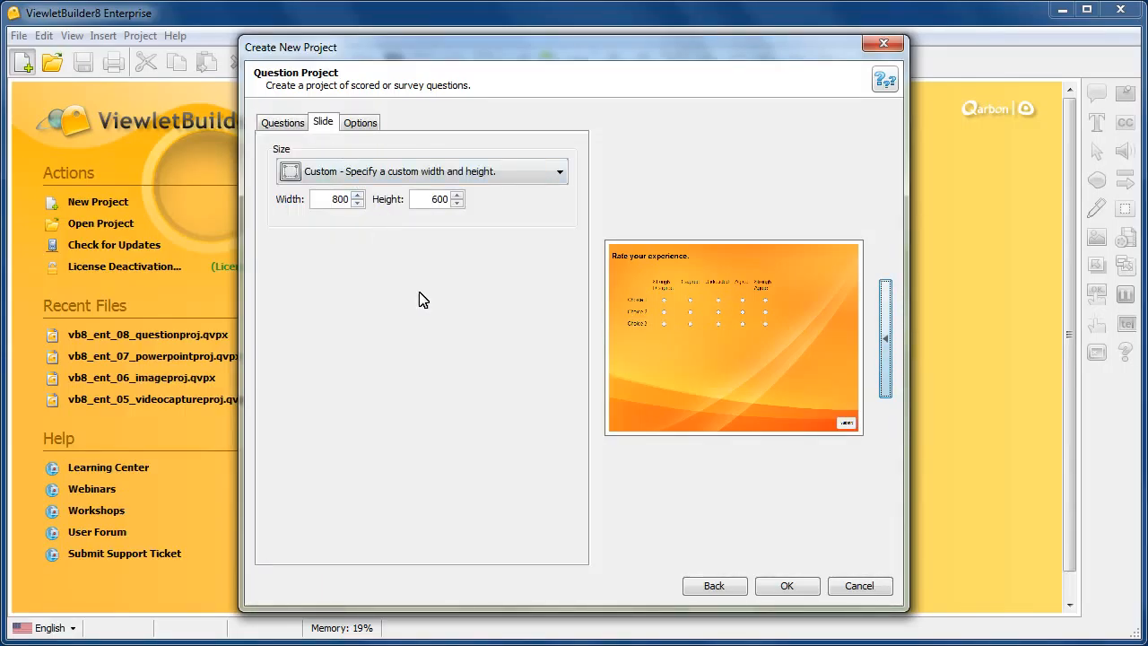
left_click(455, 173)
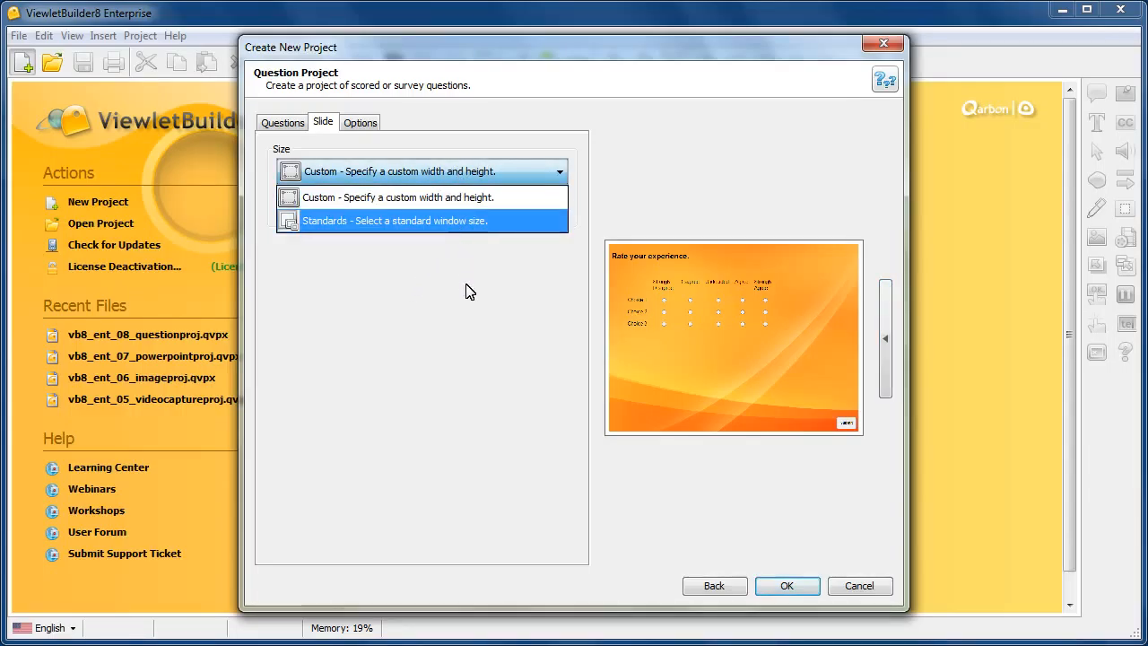
key("Return")
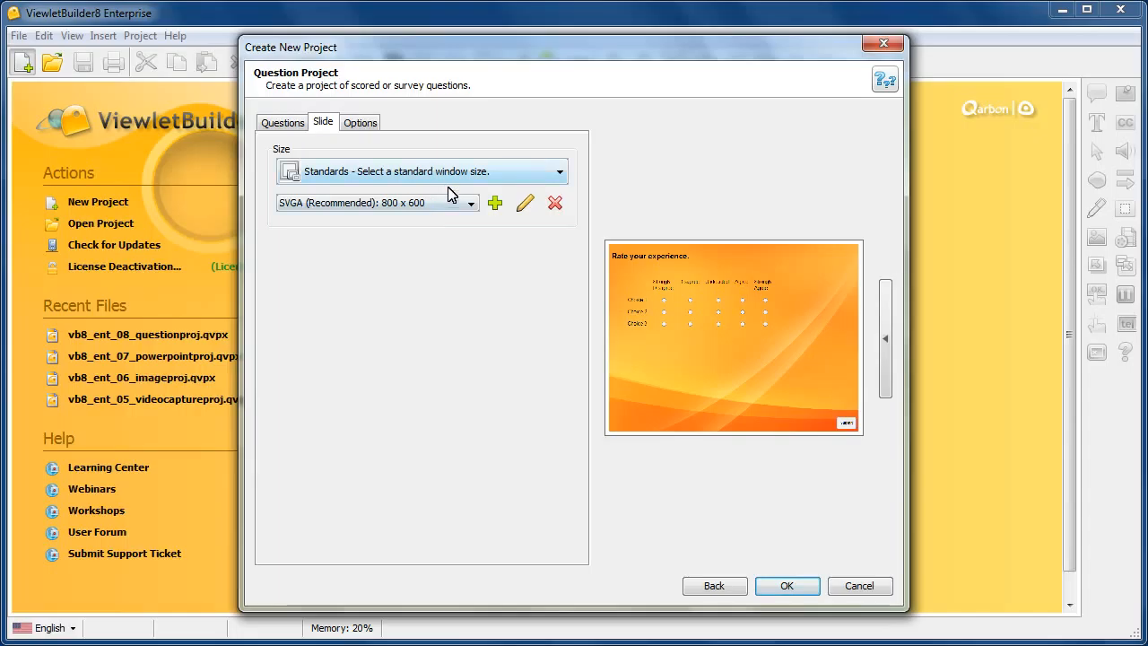
left_click(470, 204)
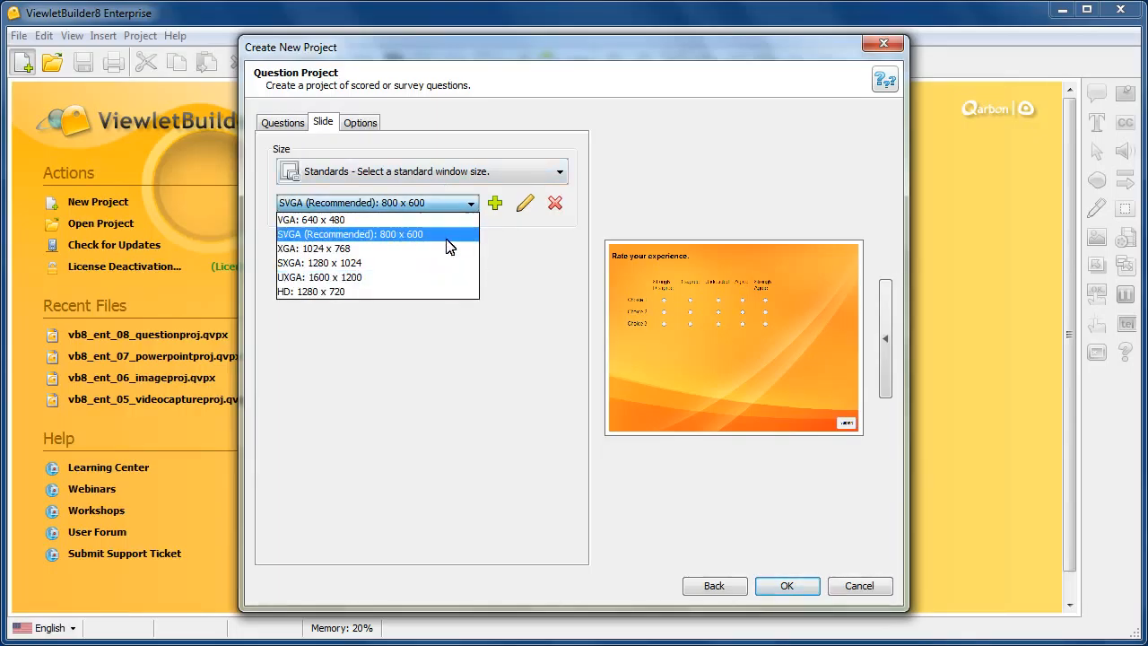
left_click(438, 232)
Choose the Default Stylesheet for the project and create it.
left_click(360, 122)
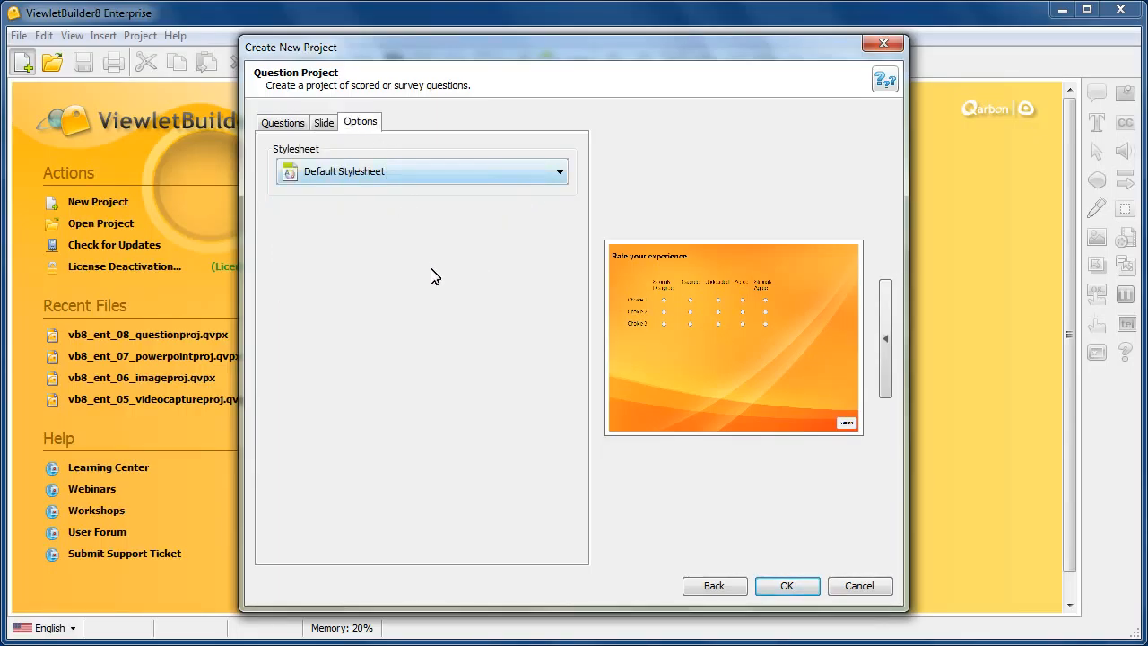
left_click(554, 176)
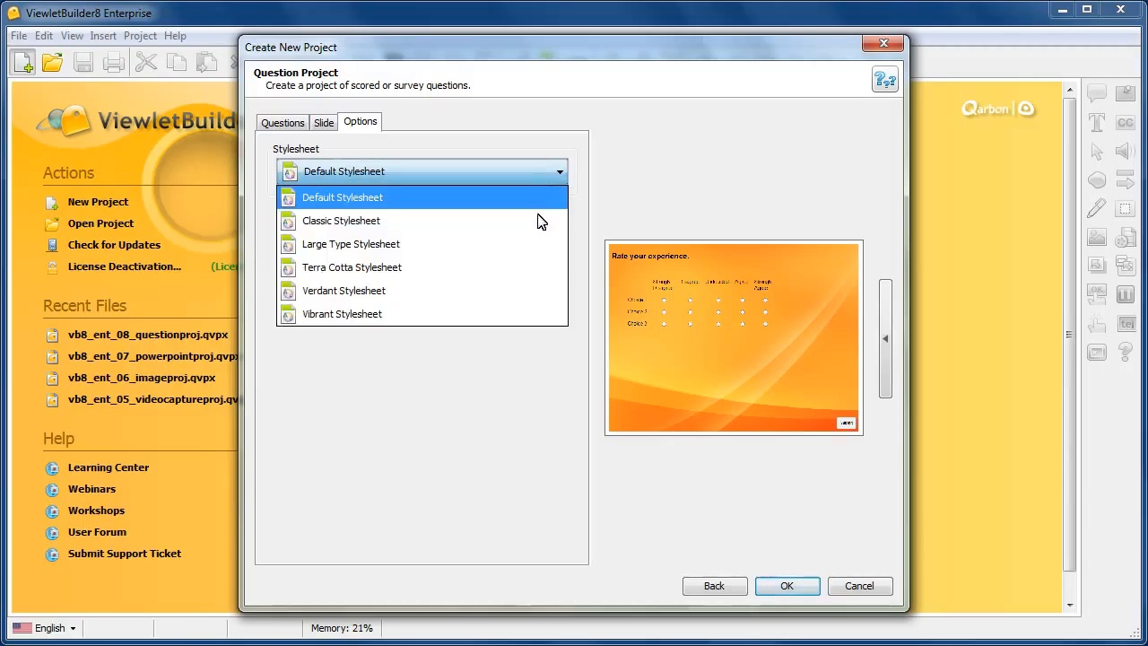
left_click(493, 206)
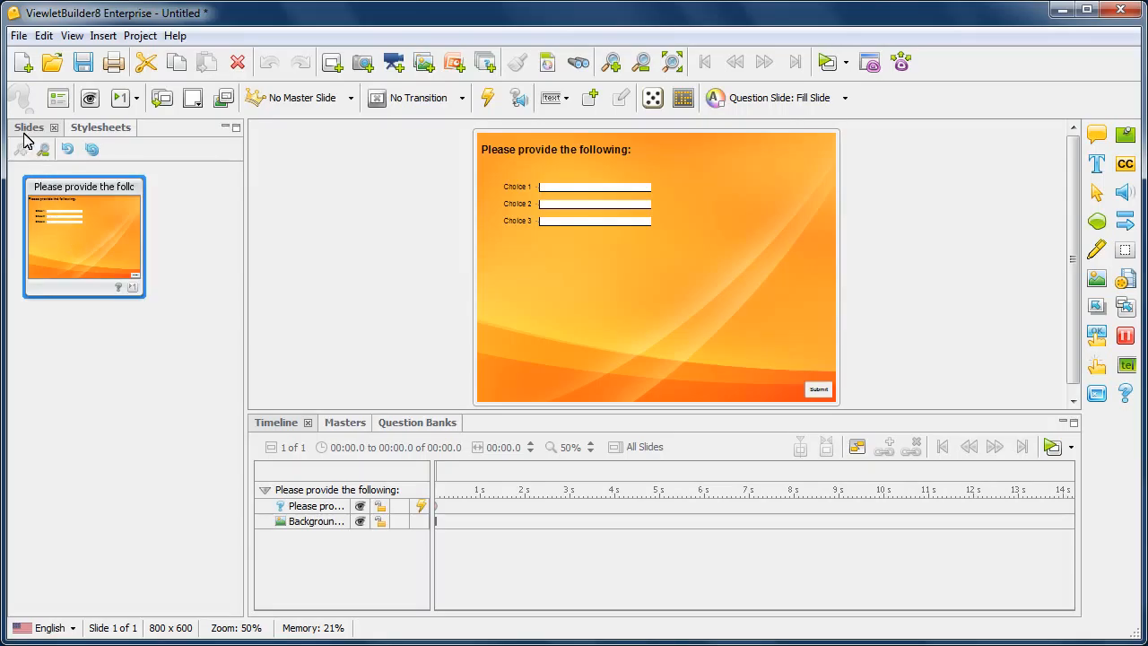
Review the question banks, switching from Bank 00 to Bank 01 and selecting its "Rate your experience." slide.
left_click(425, 427)
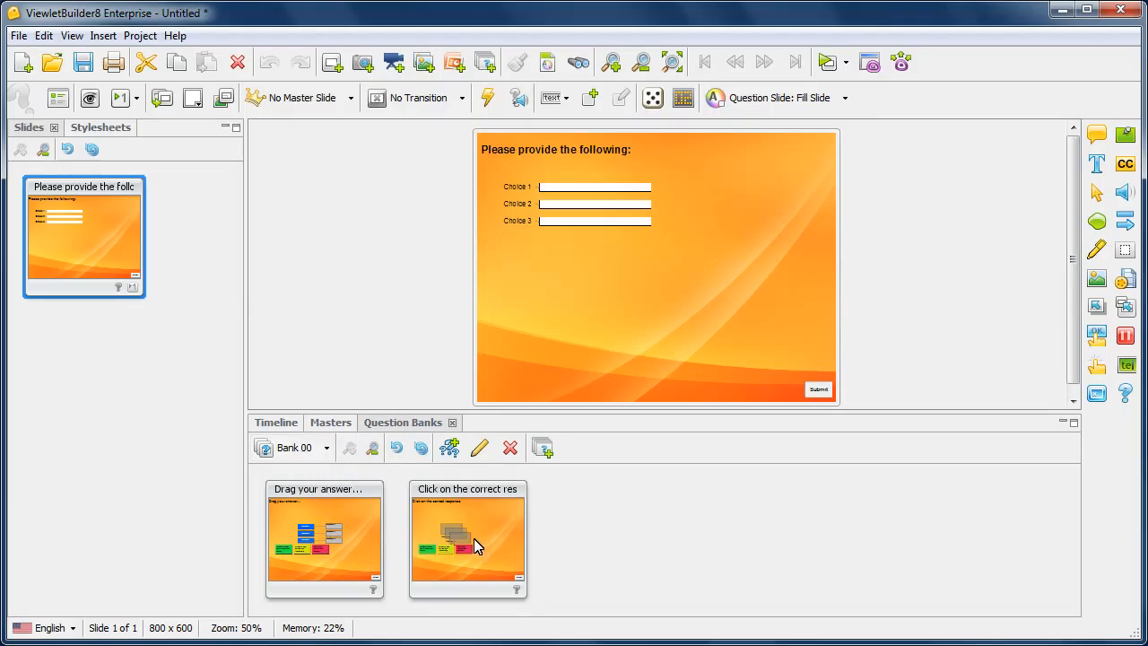
left_click(327, 452)
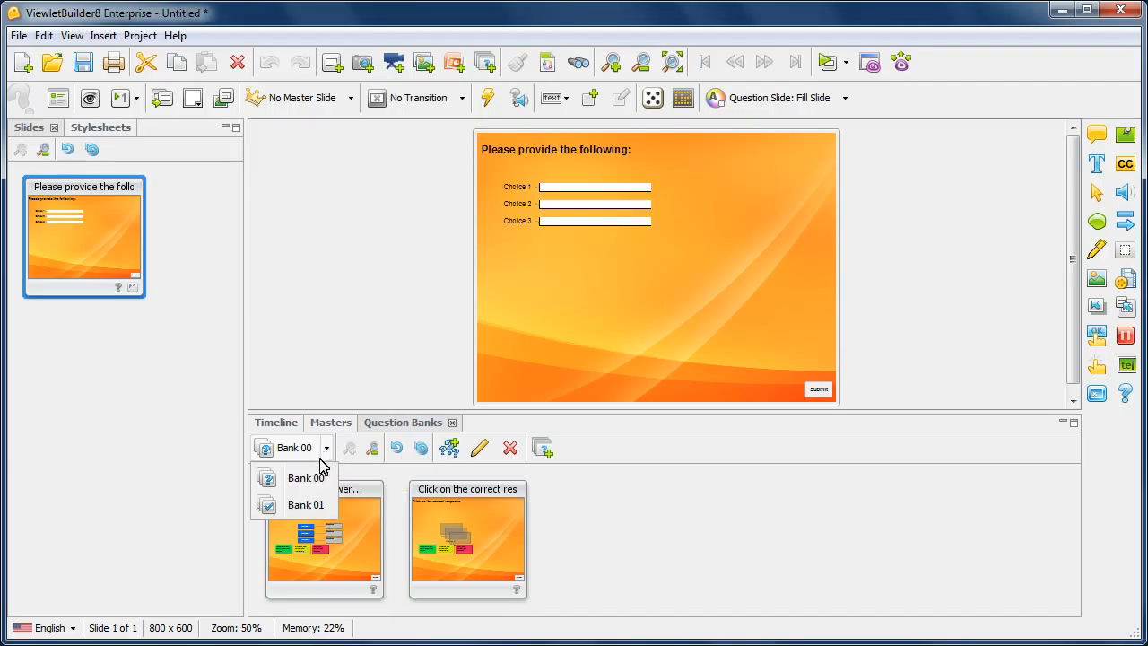
left_click(304, 505)
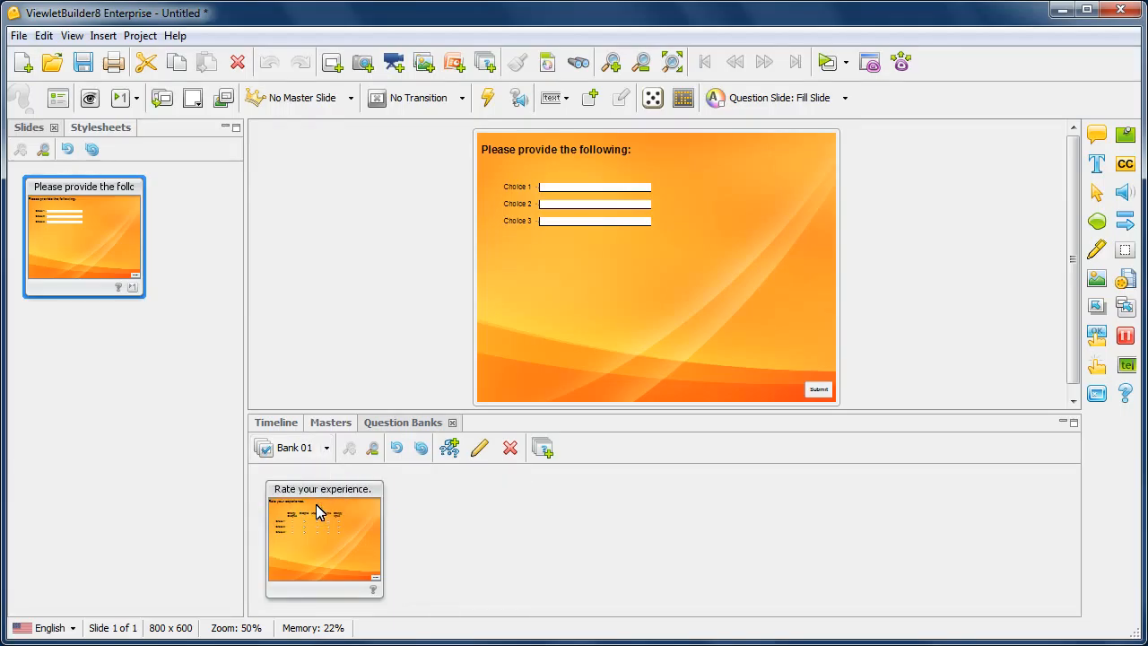
left_click(336, 533)
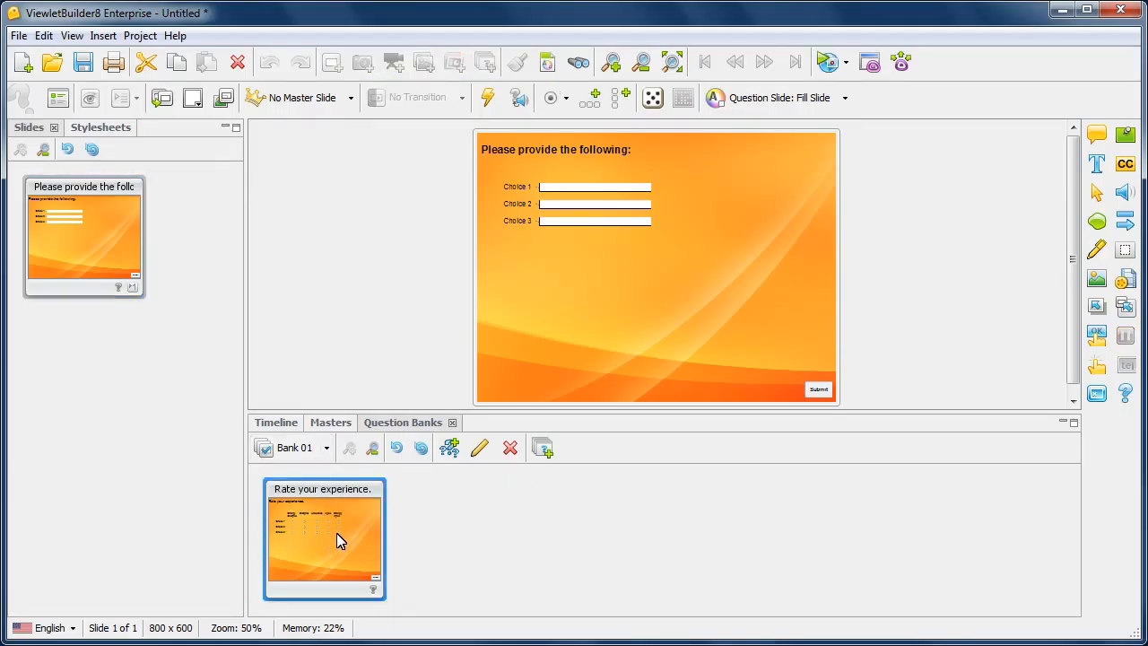